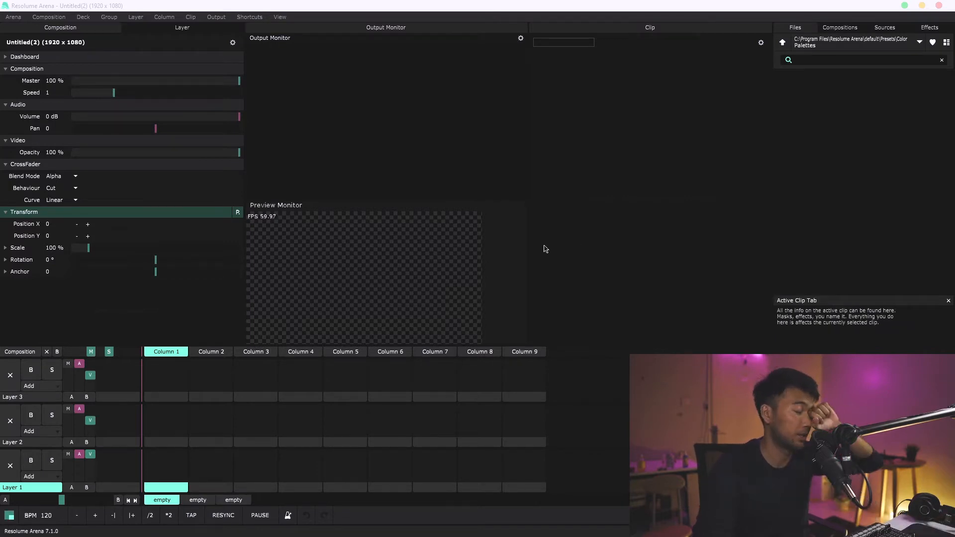
# Check in the MIDI preferences that MIDI input and output are enabled for the Launch Control XL and all LPMiniMK3 entries.
pyautogui.click(17, 18)
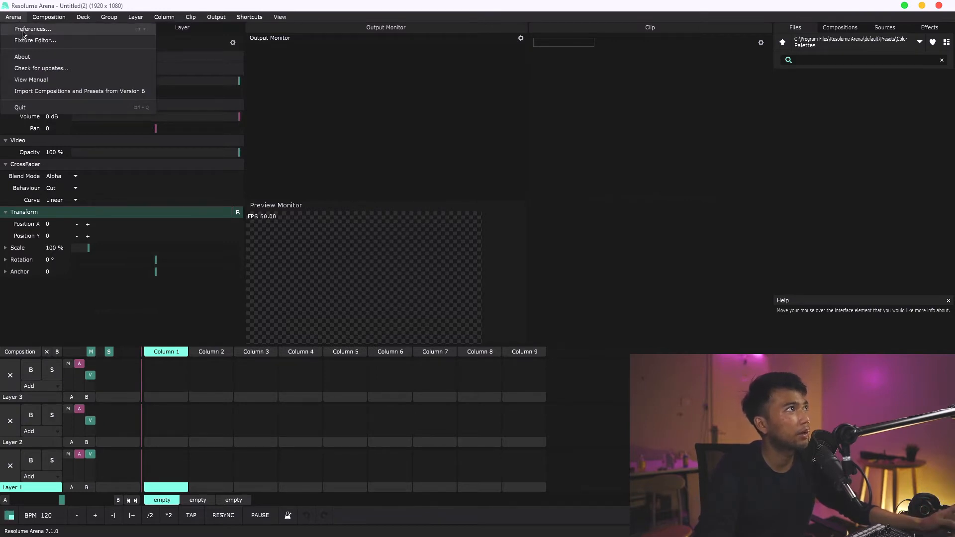
pyautogui.click(22, 31)
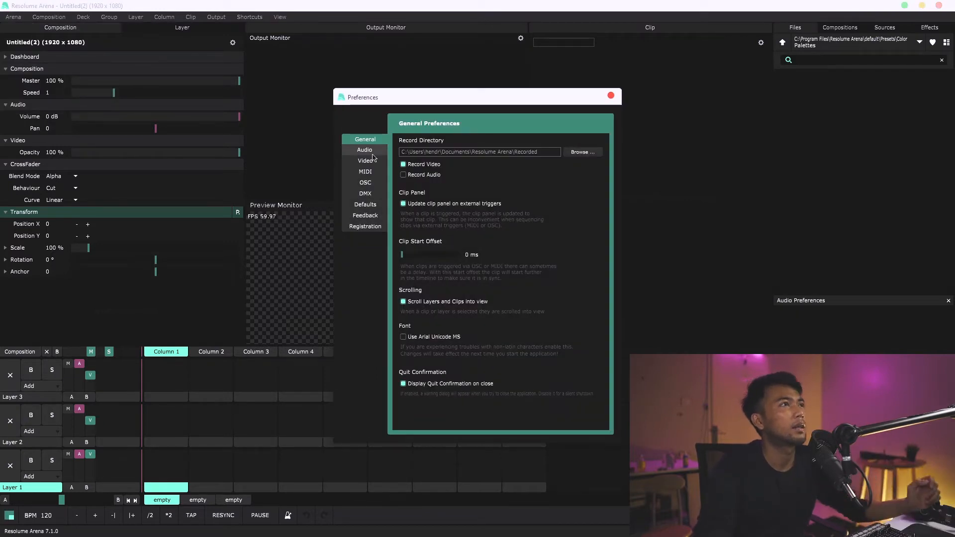
pyautogui.click(369, 173)
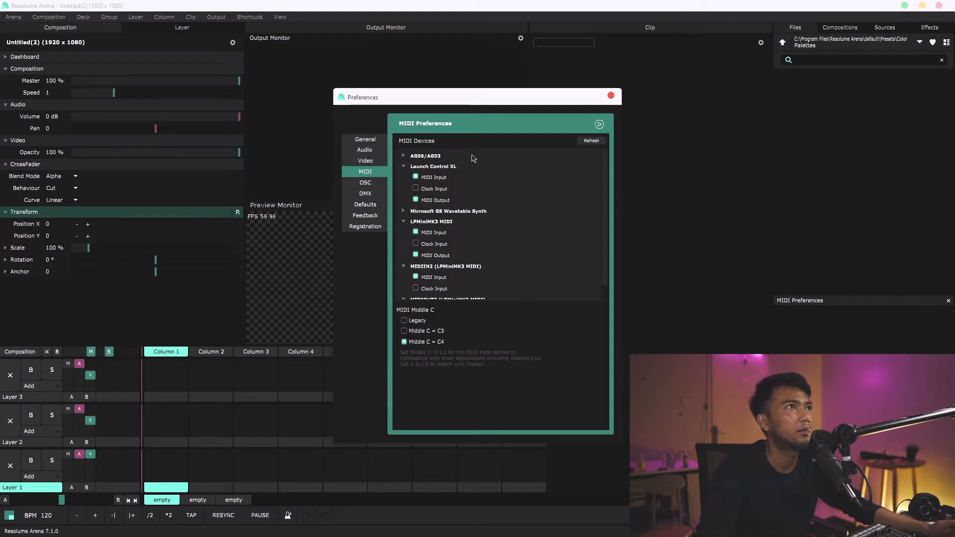
pyautogui.scroll(-1, 452, 189)
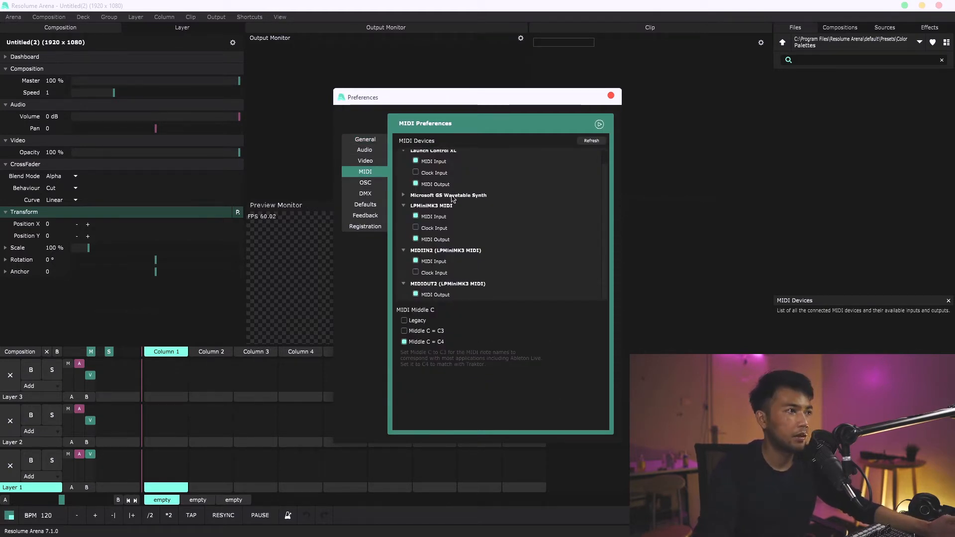
pyautogui.scroll(1, 514, 193)
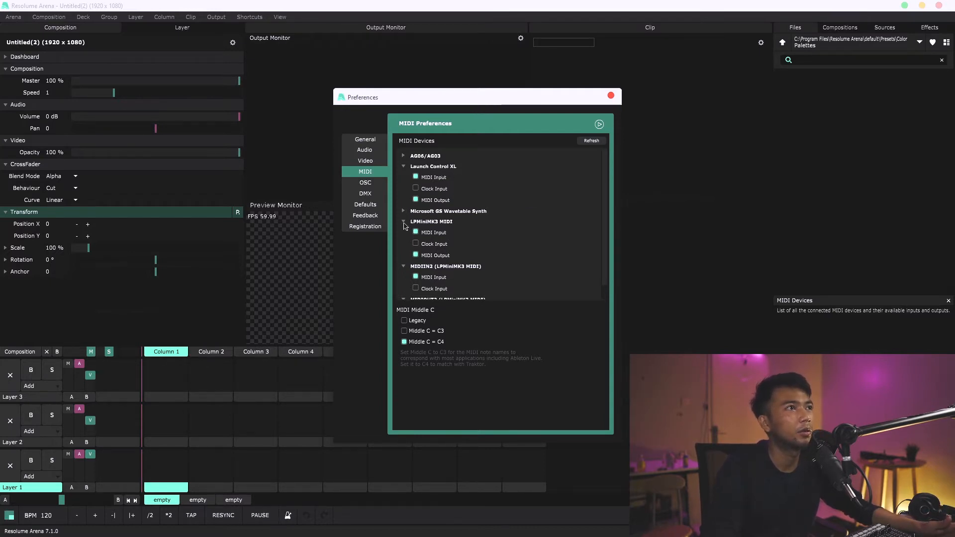
pyautogui.click(404, 222)
pyautogui.click(404, 232)
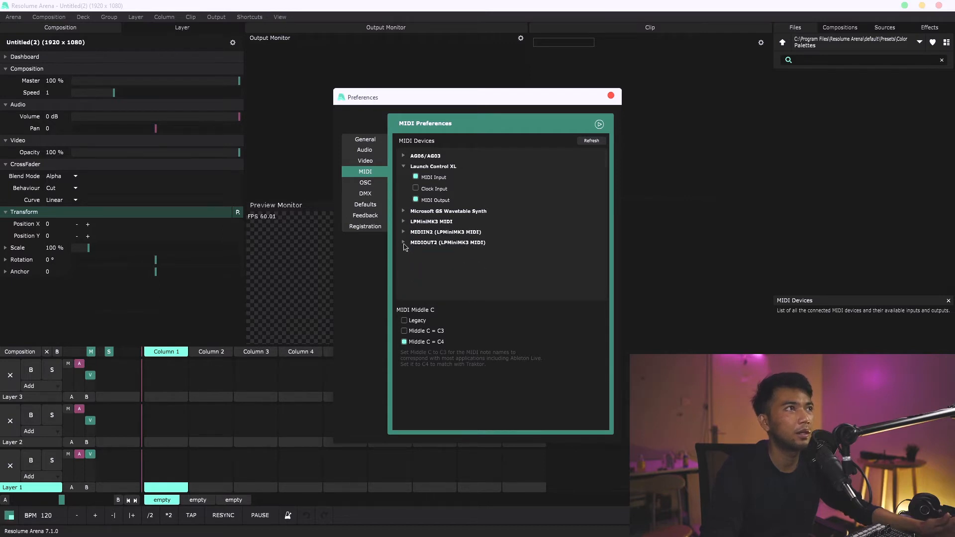
pyautogui.click(403, 223)
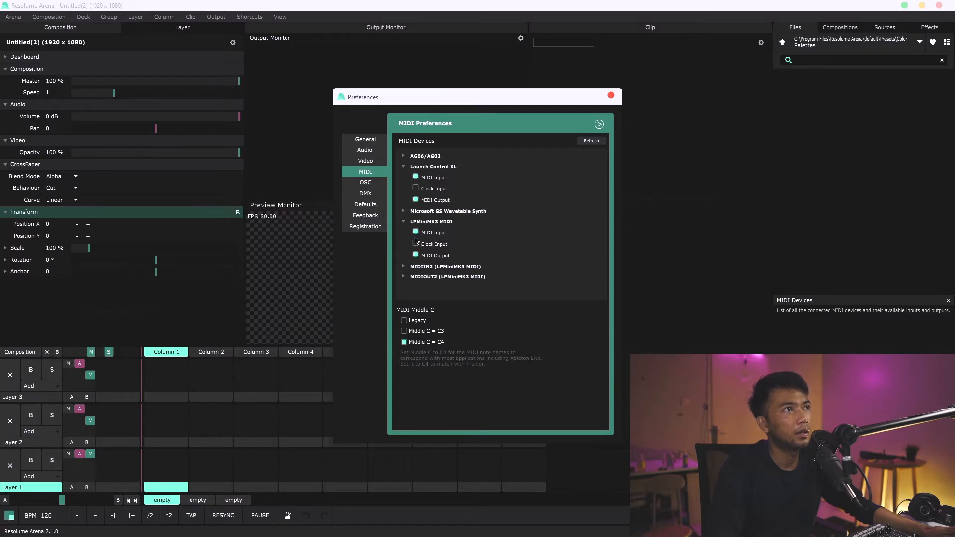
pyautogui.click(404, 267)
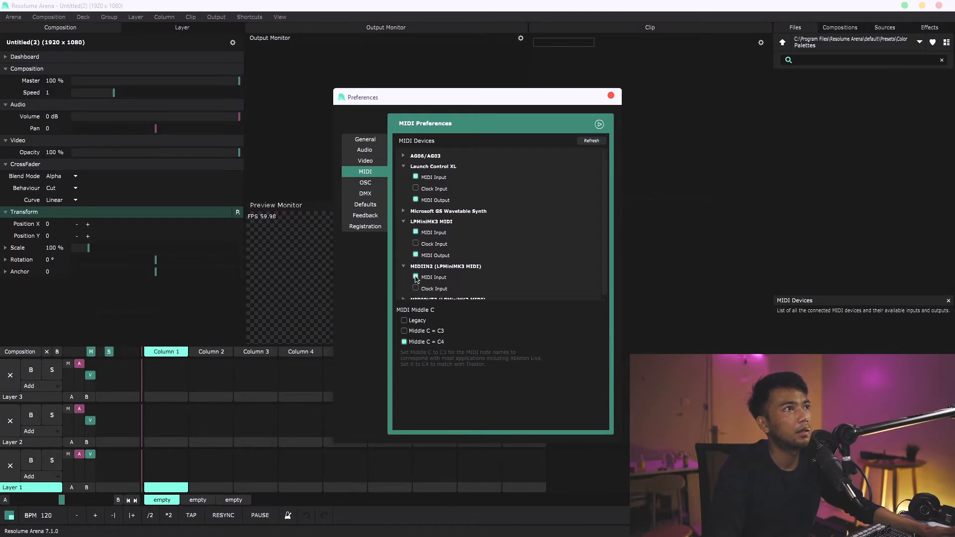
pyautogui.scroll(-1, 417, 280)
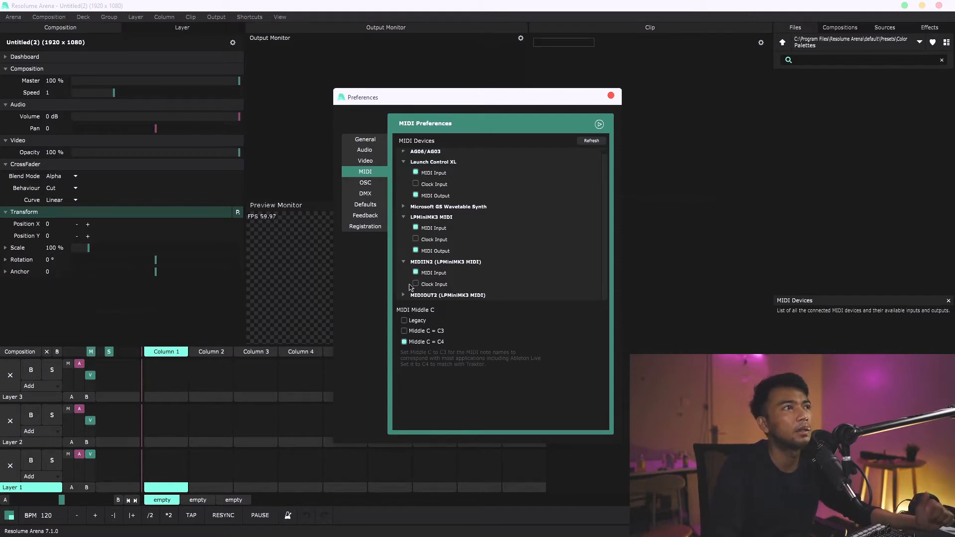
pyautogui.scroll(-2, 411, 297)
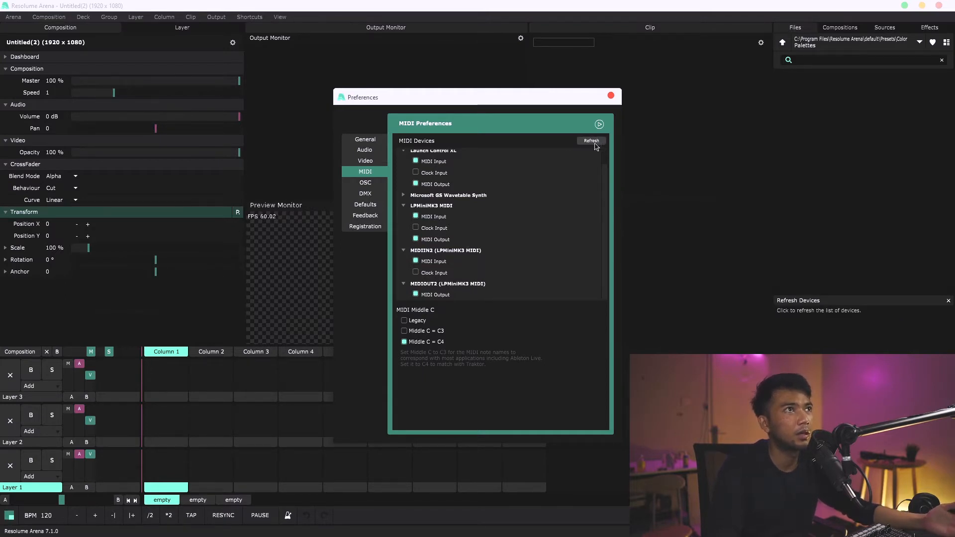
pyautogui.click(611, 95)
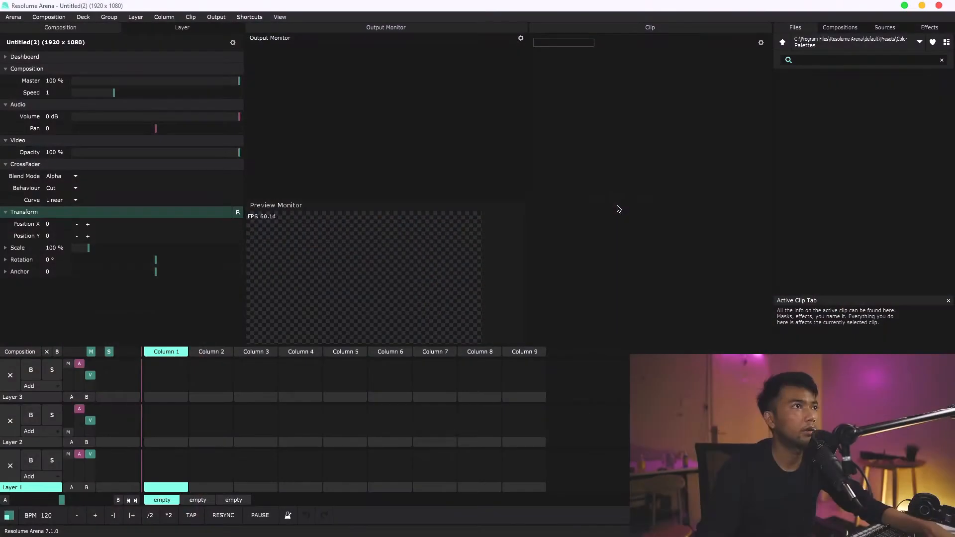
# In MIDI shortcut editing, map Layer 1 clips 1 to 8 to notes C4, D4, D#4, F4, G4, G#4, A#4 and C5 on channel 1.
pyautogui.click(249, 17)
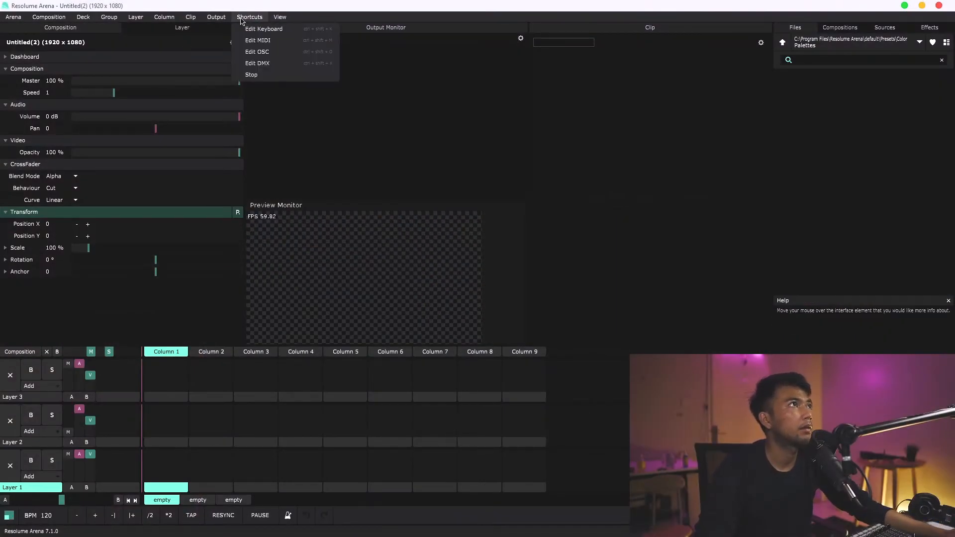
pyautogui.click(254, 41)
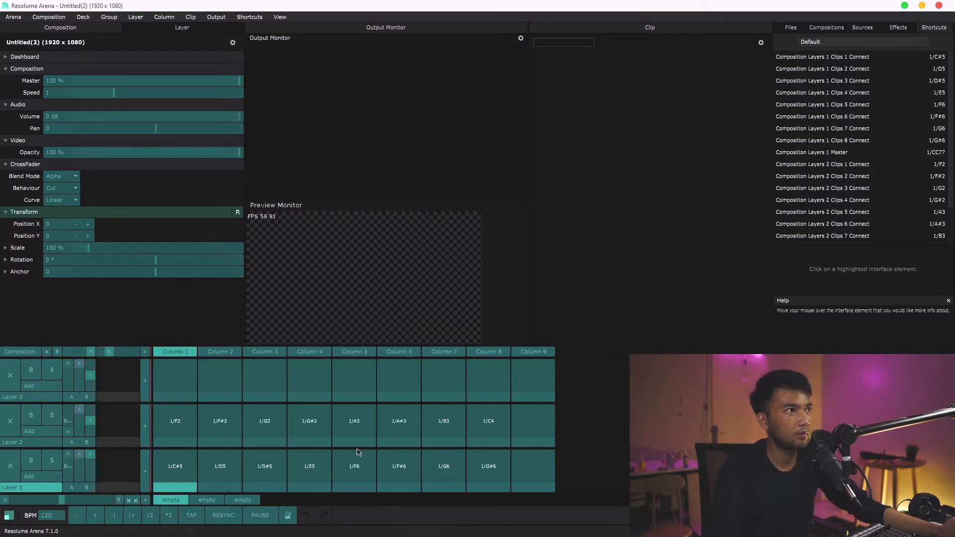
pyautogui.click(181, 472)
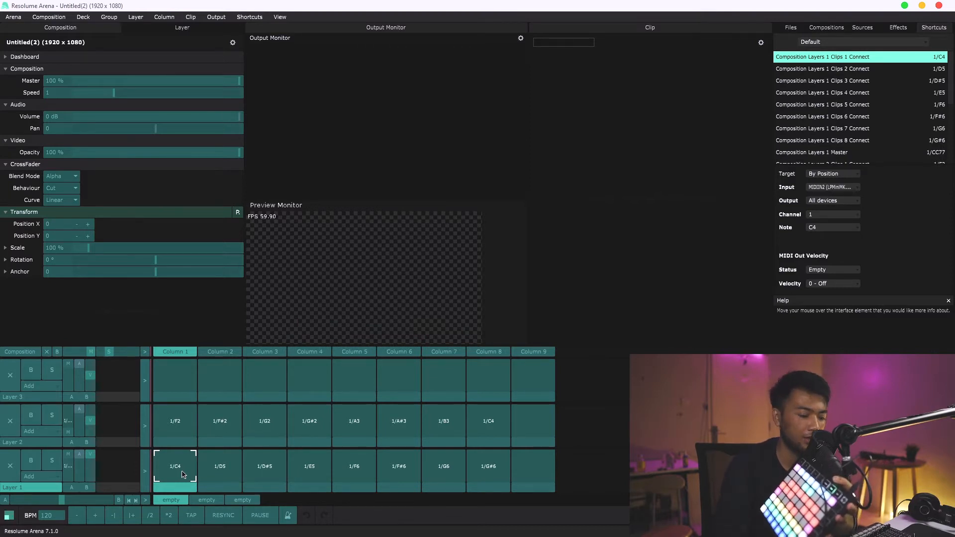
pyautogui.click(231, 473)
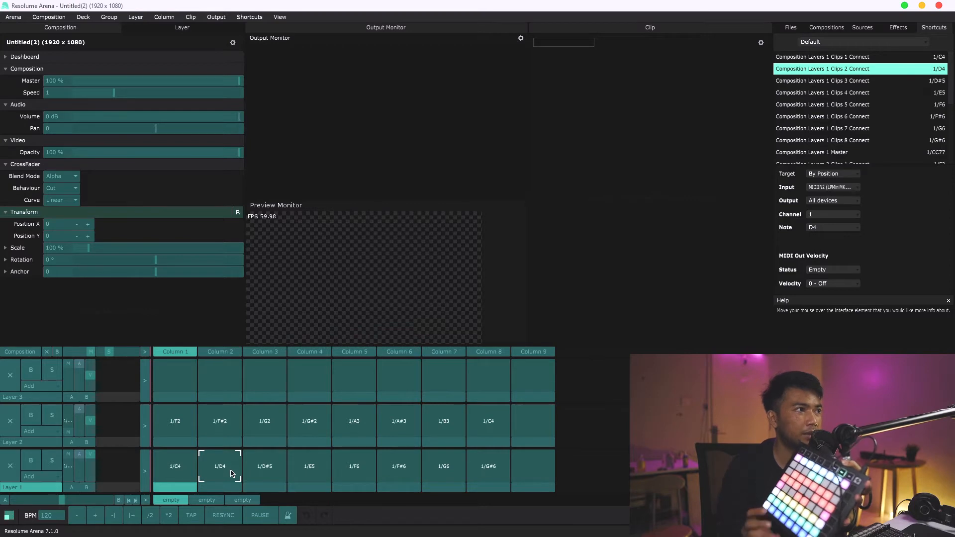
pyautogui.click(274, 475)
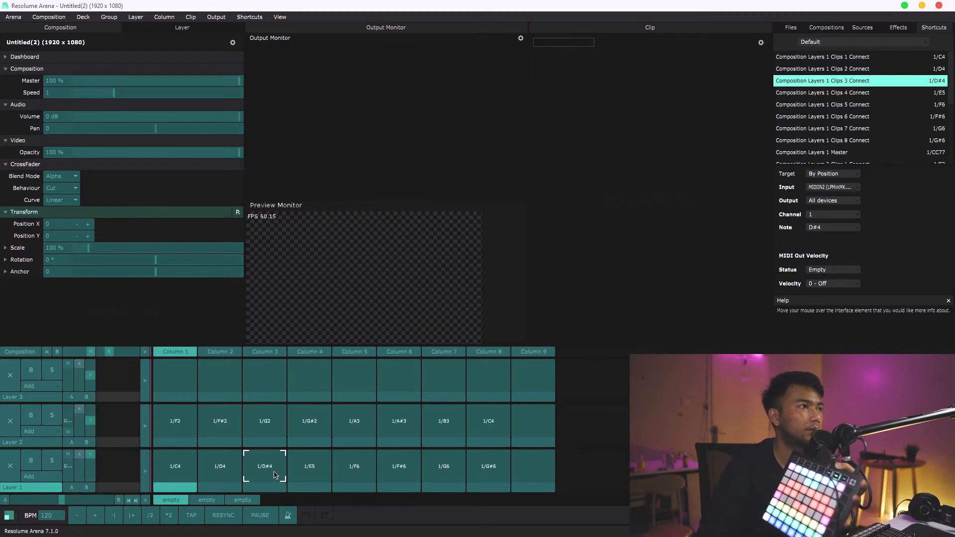
pyautogui.click(309, 476)
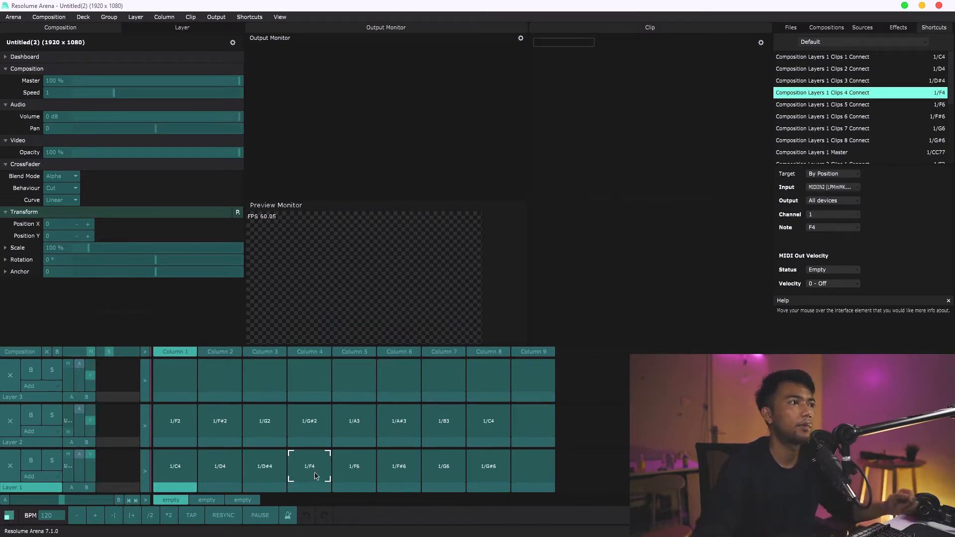
pyautogui.click(353, 478)
pyautogui.click(395, 480)
pyautogui.click(443, 476)
pyautogui.click(487, 473)
# Map Layer 2 clips 8 to 1 to notes C#5, B4, A4, G#4, F#4, E4, D#4 and C#4 on channel 2.
pyautogui.click(483, 423)
pyautogui.click(446, 426)
pyautogui.click(400, 427)
pyautogui.click(356, 427)
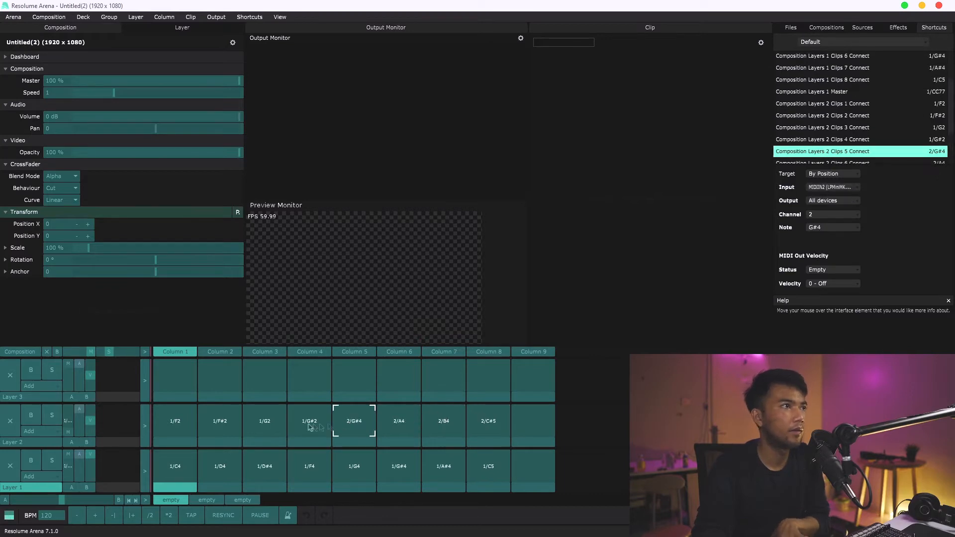
pyautogui.click(312, 428)
pyautogui.click(224, 427)
pyautogui.click(188, 427)
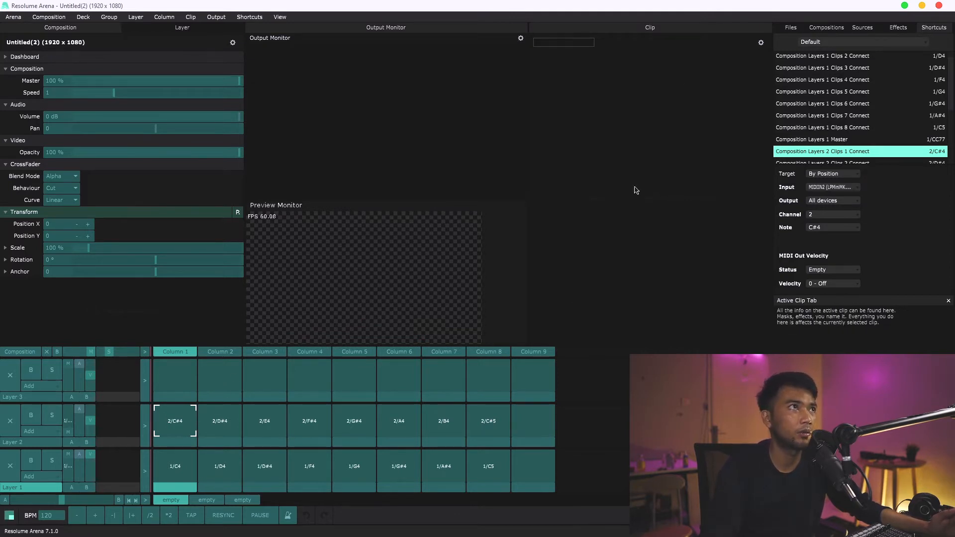
# Find the Strobe effect, stop shortcut editing and add the effect to the composition.
pyautogui.click(899, 29)
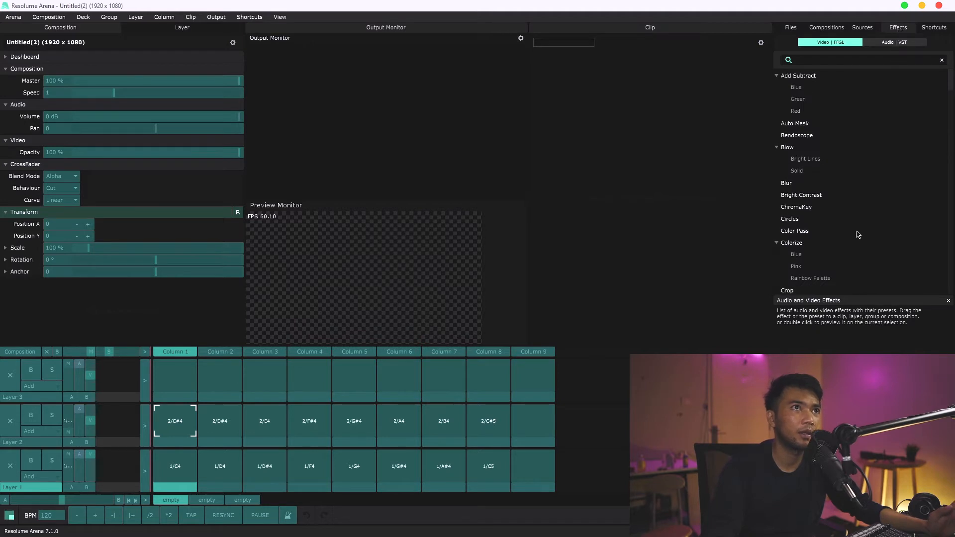
pyautogui.scroll(-5, 897, 198)
pyautogui.moveTo(951, 118); pyautogui.dragTo(947, 251)
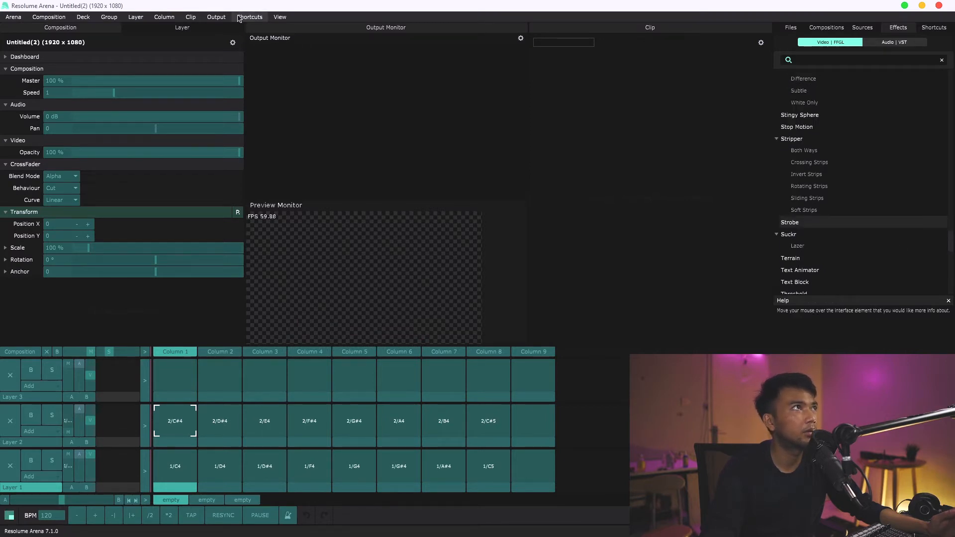
pyautogui.click(217, 17)
pyautogui.moveTo(255, 19)
pyautogui.click(252, 74)
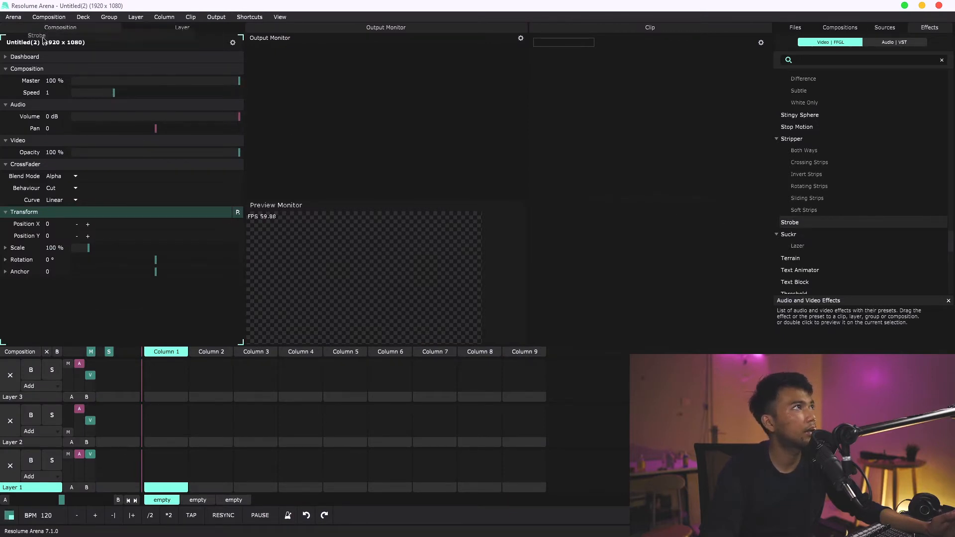
pyautogui.moveTo(44, 41); pyautogui.dragTo(48, 40)
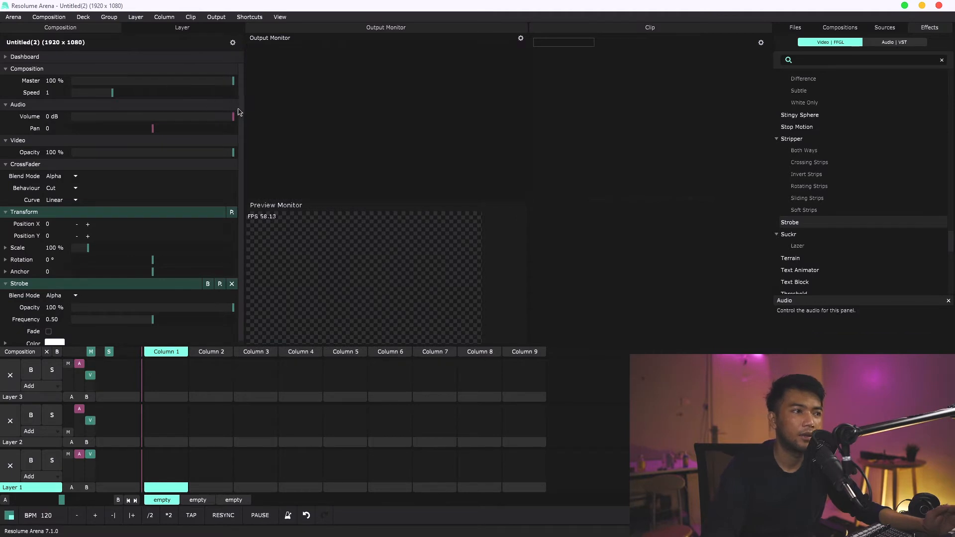
pyautogui.scroll(-1, 194, 253)
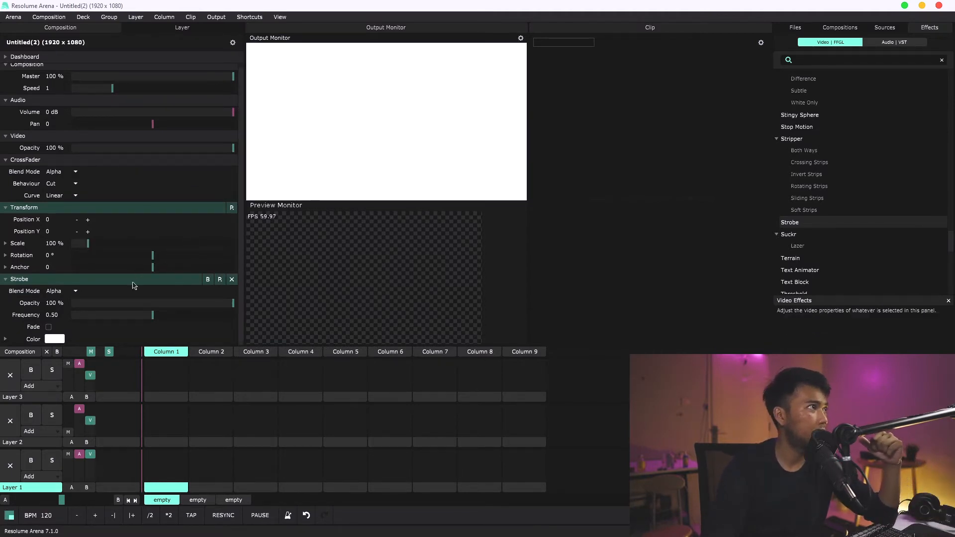
# Map the composition Strobe effect's Frequency to CC 55 on channel 1 of the Launch Control XL.
pyautogui.click(250, 17)
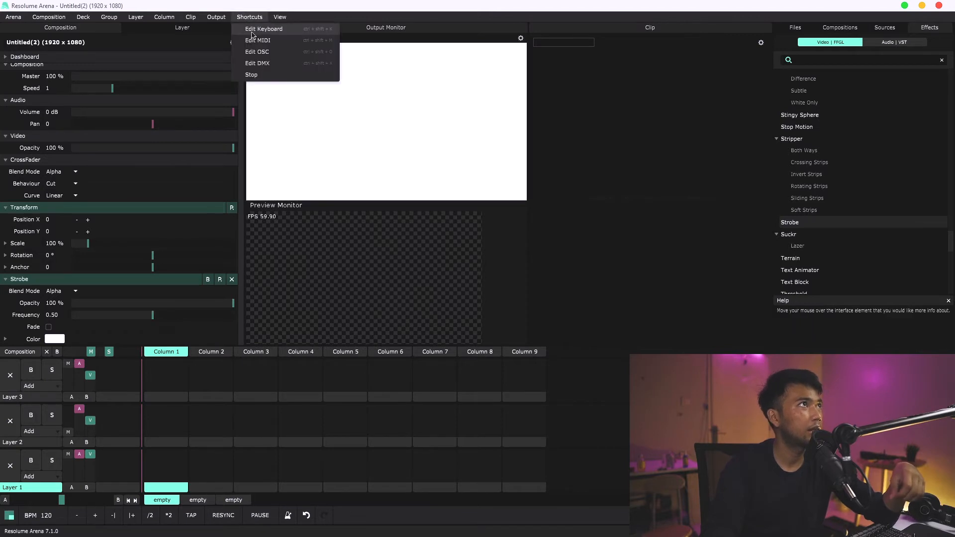
pyautogui.click(257, 40)
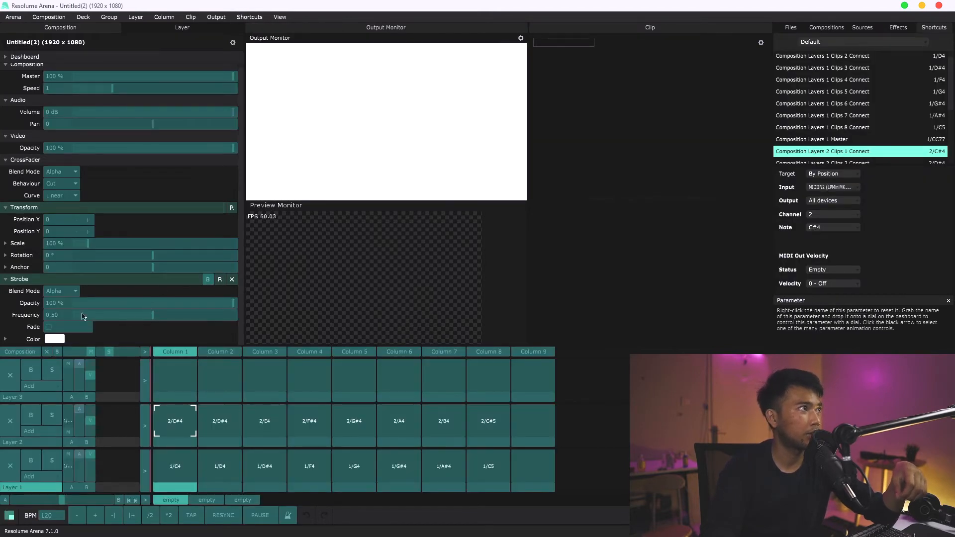
pyautogui.click(130, 319)
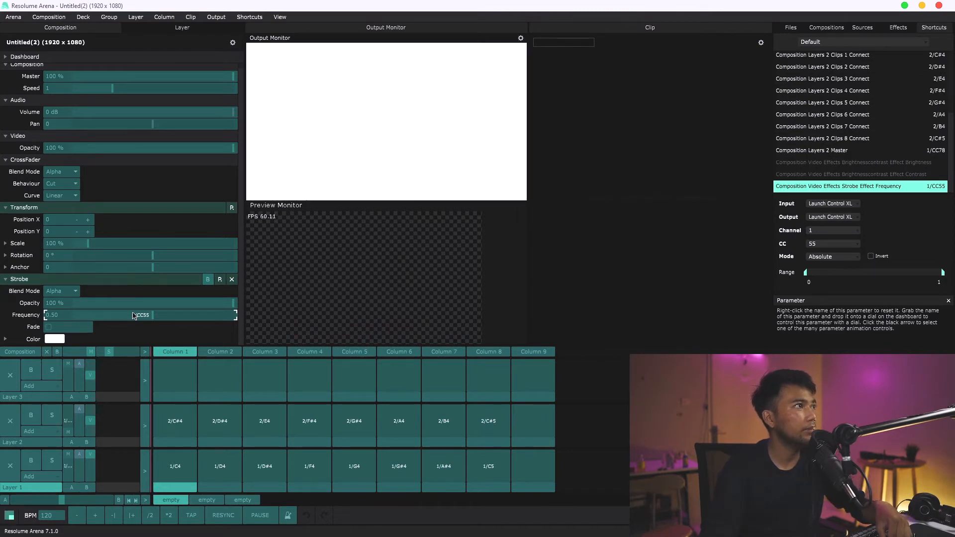
pyautogui.click(249, 17)
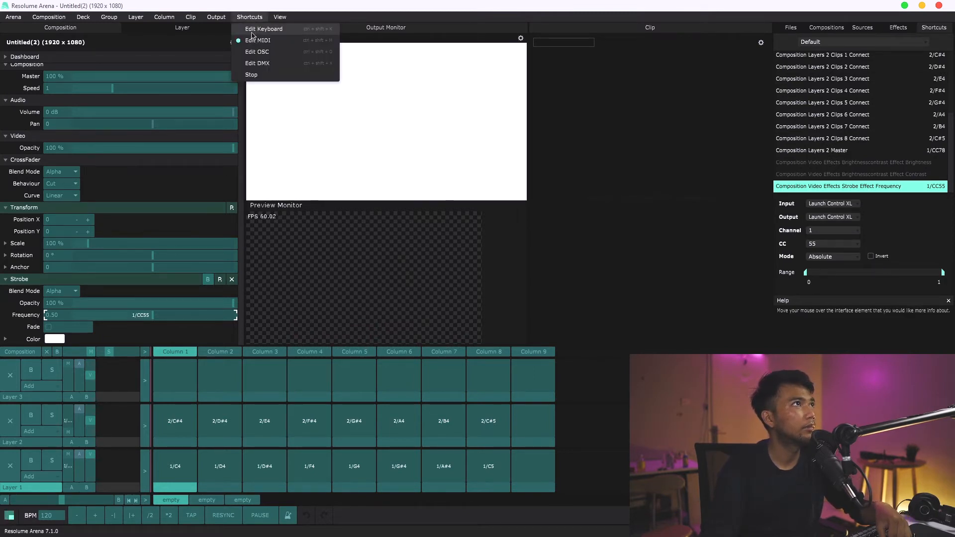
pyautogui.click(257, 40)
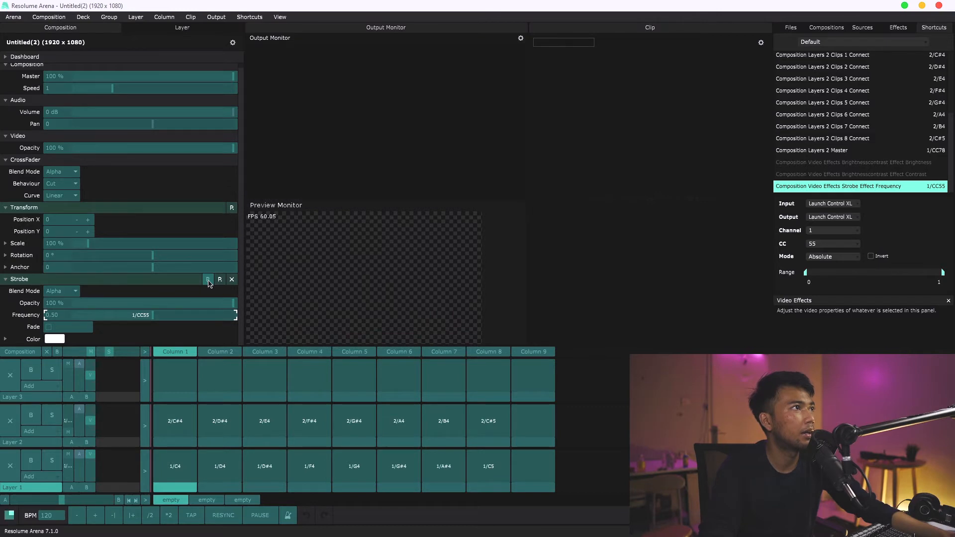
# Map the Strobe effect's bypass to LPMiniMK3 note C#4 on channel 4 and stop MIDI shortcut editing.
pyautogui.click(208, 281)
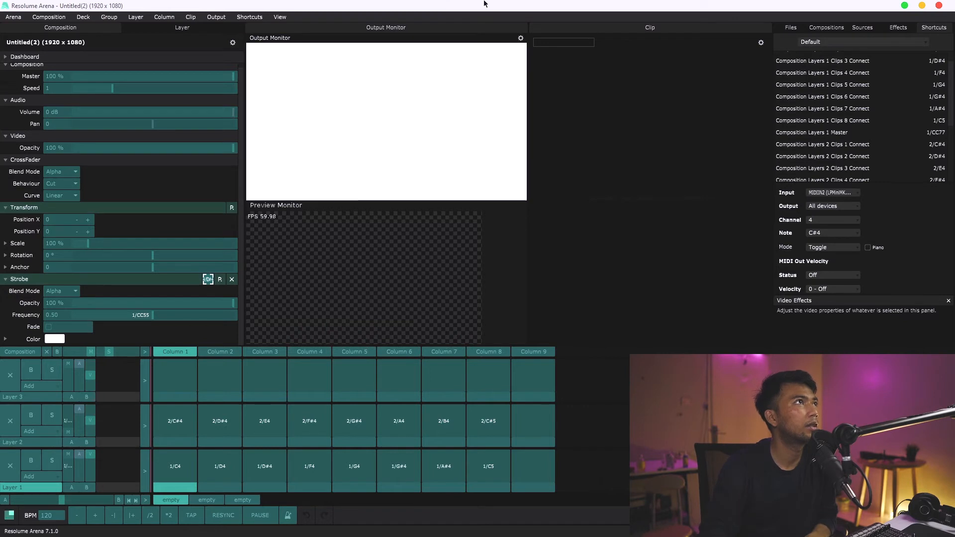
pyautogui.click(251, 16)
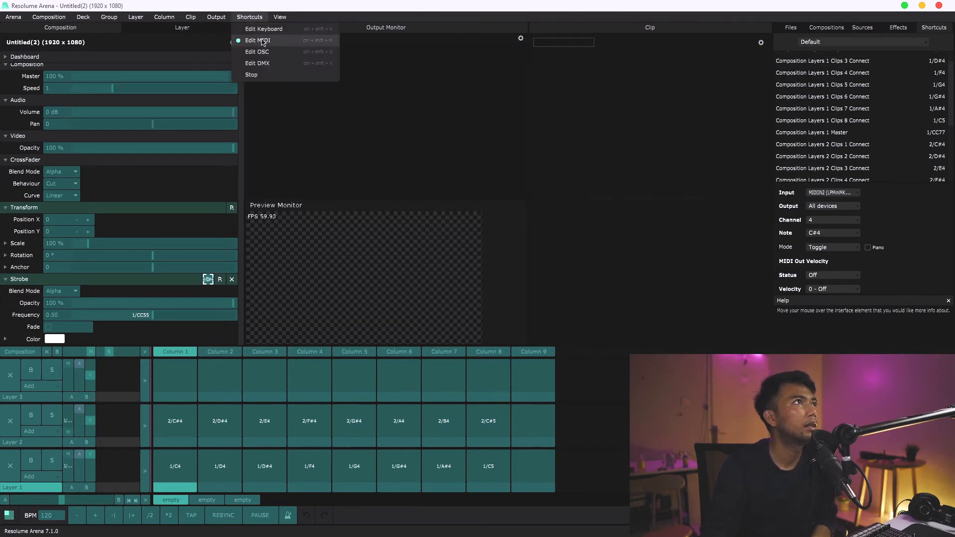
pyautogui.click(274, 75)
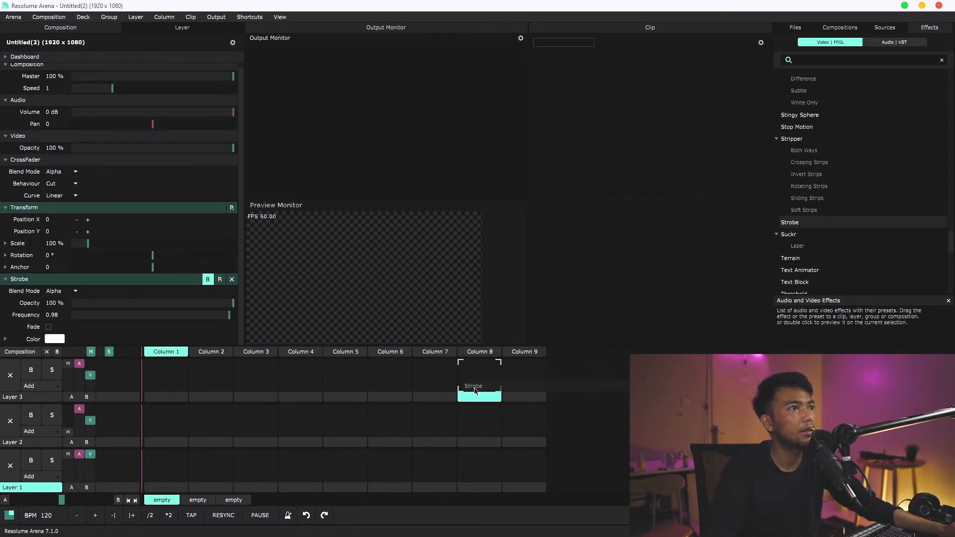
# Place the Strobe effect as a clip in Layer 3, Column 8, and trigger that clip.
pyautogui.moveTo(474, 391); pyautogui.dragTo(474, 391)
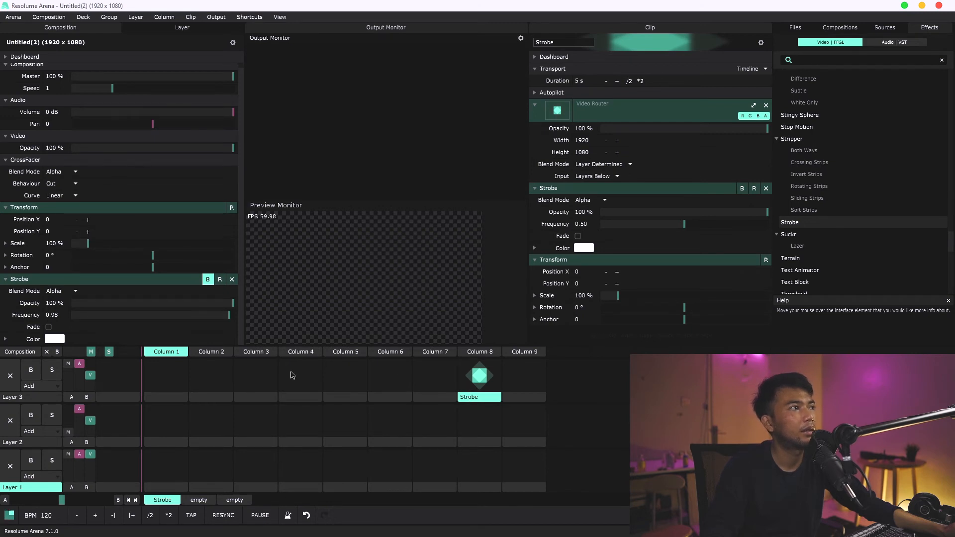
pyautogui.click(98, 375)
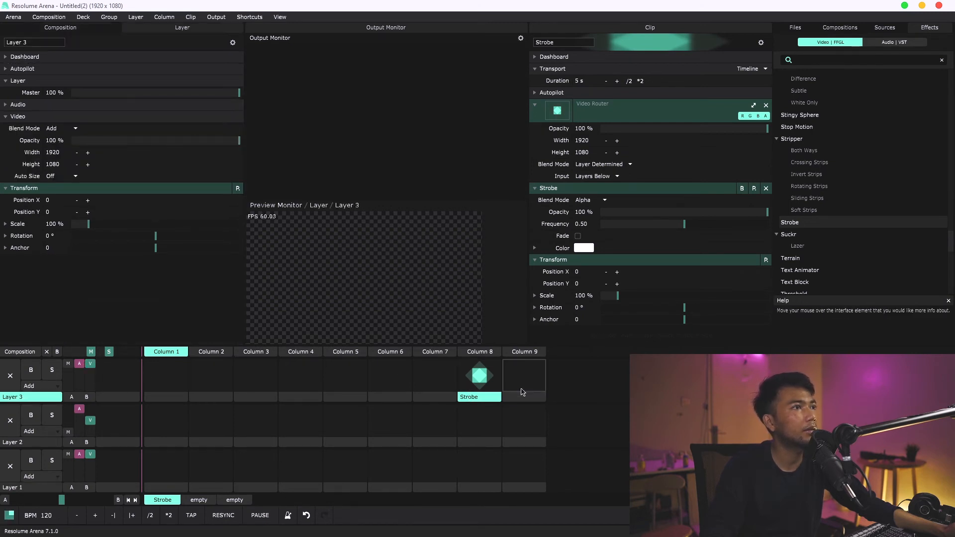
pyautogui.click(495, 388)
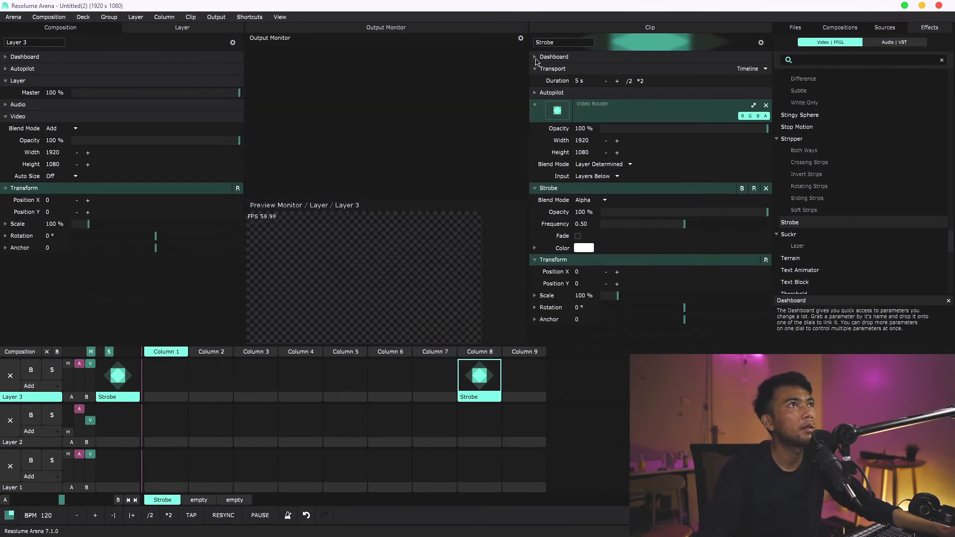
# Expand the clip's Dashboard and set the trigger style of the Strobe clip in Layer 3, Column 8 to Piano.
pyautogui.click(536, 58)
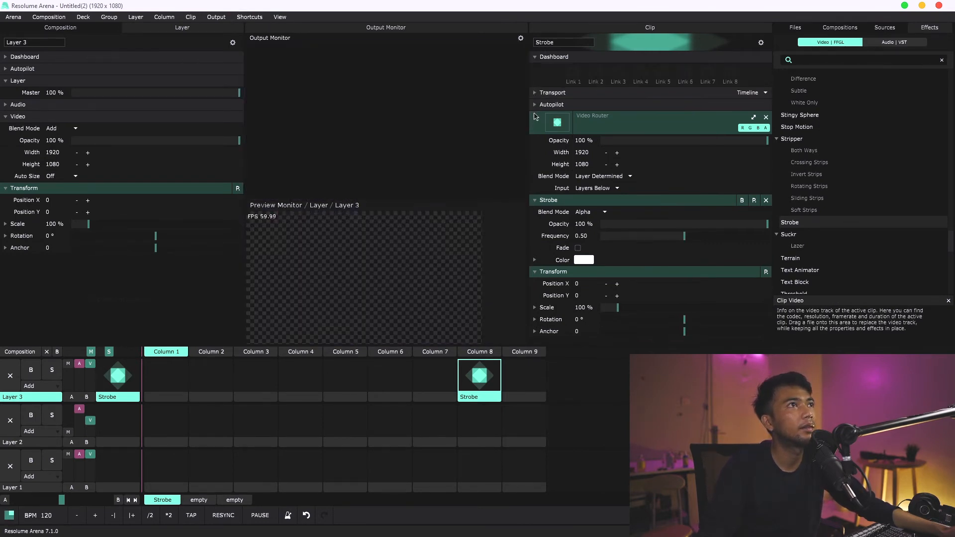
pyautogui.click(249, 17)
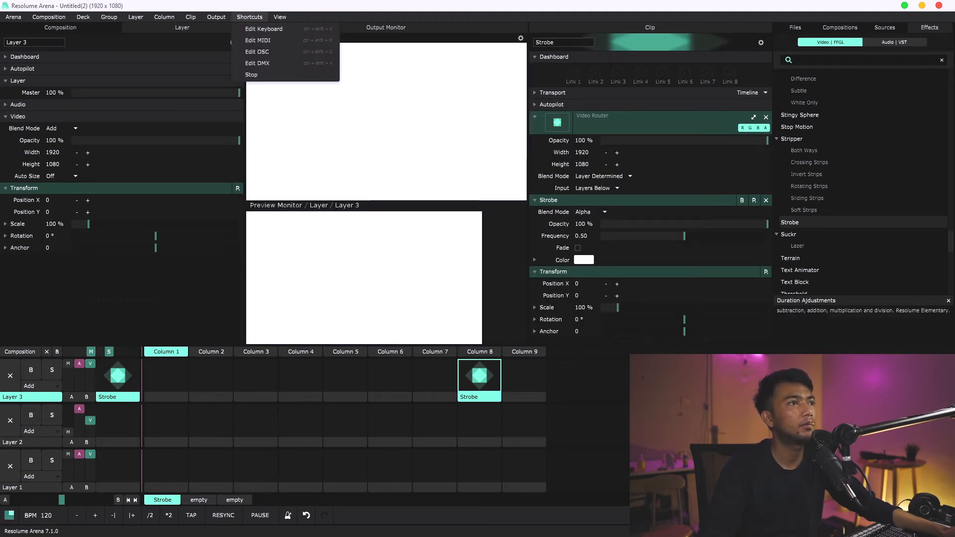
pyautogui.rightClick(494, 402)
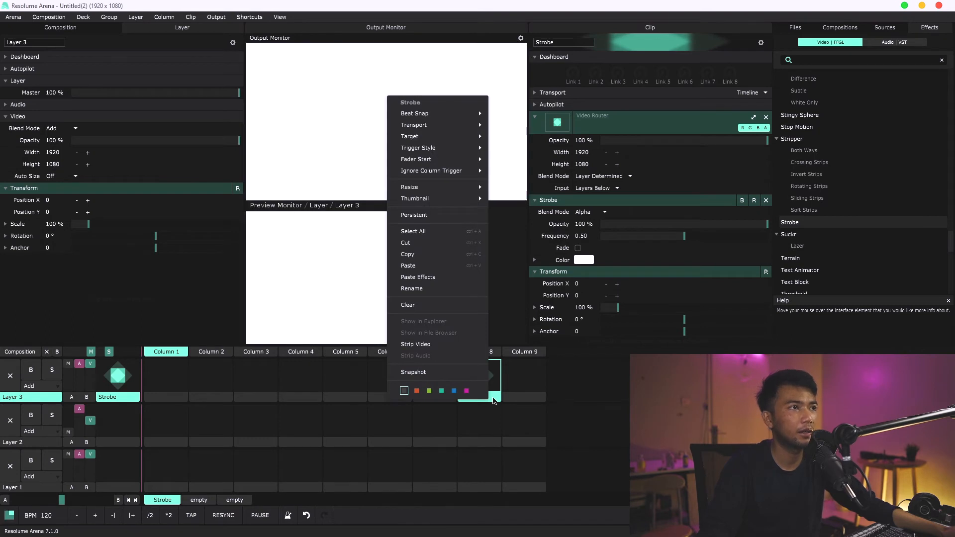
pyautogui.moveTo(444, 129)
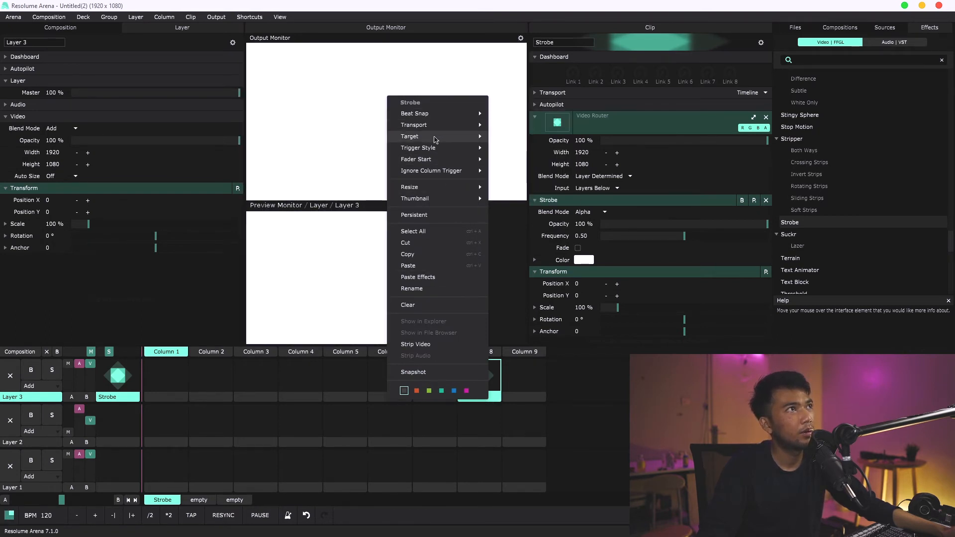
pyautogui.moveTo(437, 149)
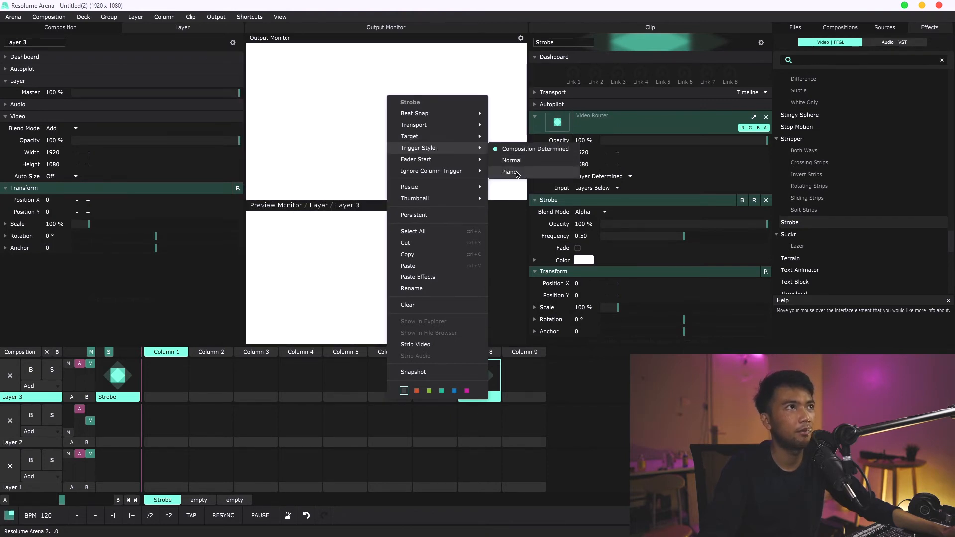
pyautogui.click(513, 171)
# Test the Piano trigger style by triggering the Strobe clip several times, alternating with empty clip slots.
pyautogui.click(531, 394)
pyautogui.click(480, 376)
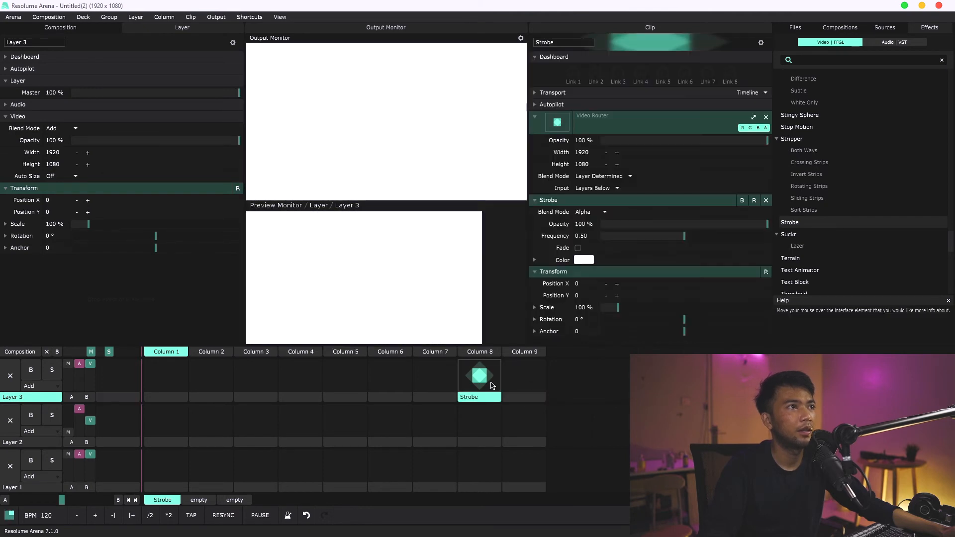
pyautogui.click(433, 389)
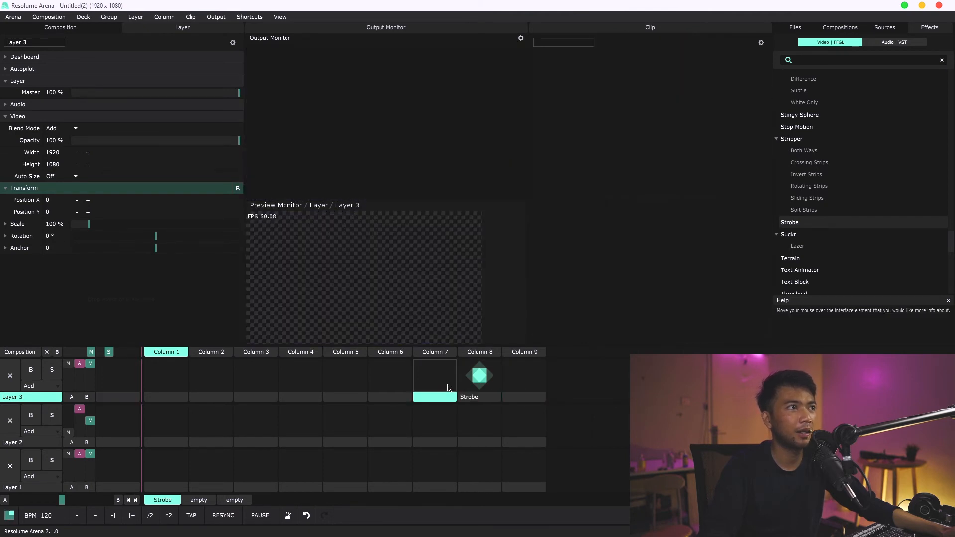
pyautogui.click(486, 381)
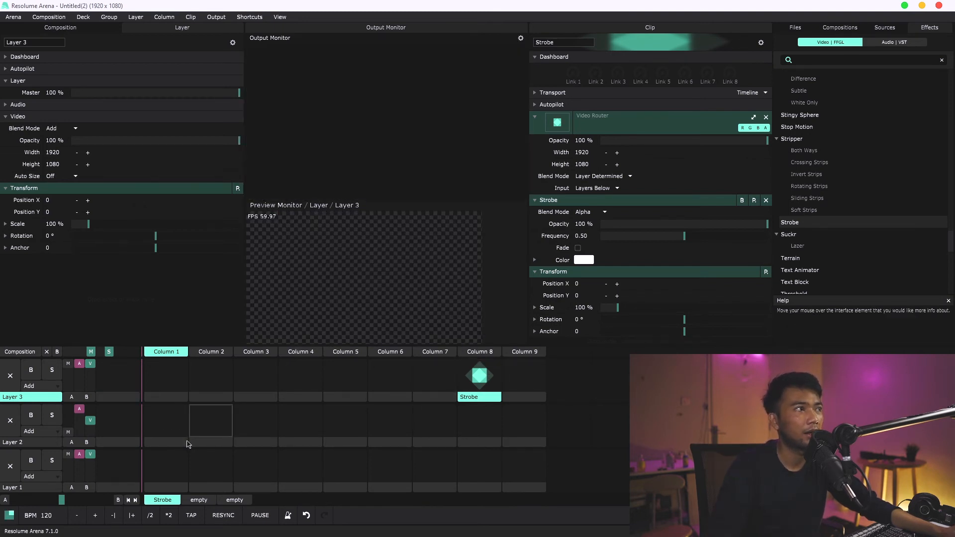
pyautogui.click(367, 424)
pyautogui.click(492, 382)
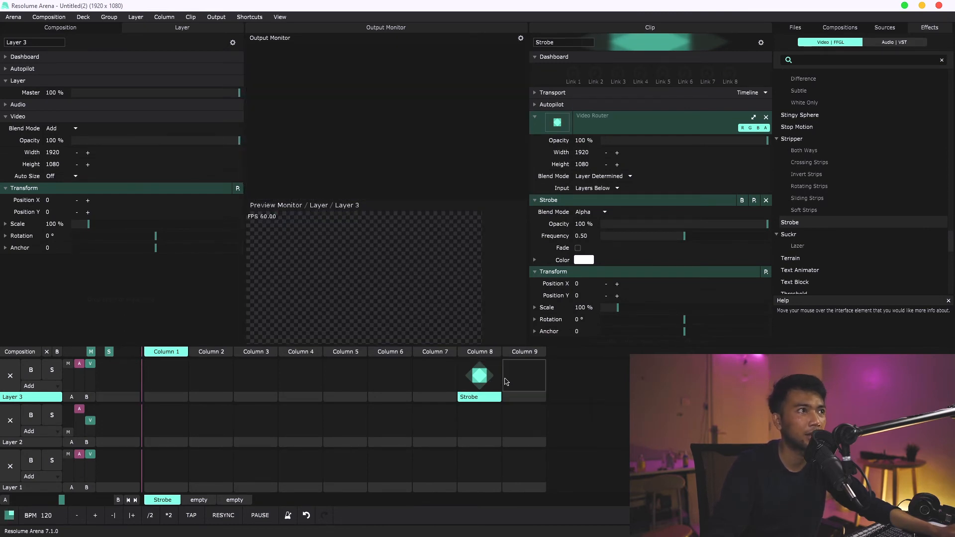
# Start MIDI shortcut editing for the Strobe clip in Layer 3, Column 8.
pyautogui.click(254, 18)
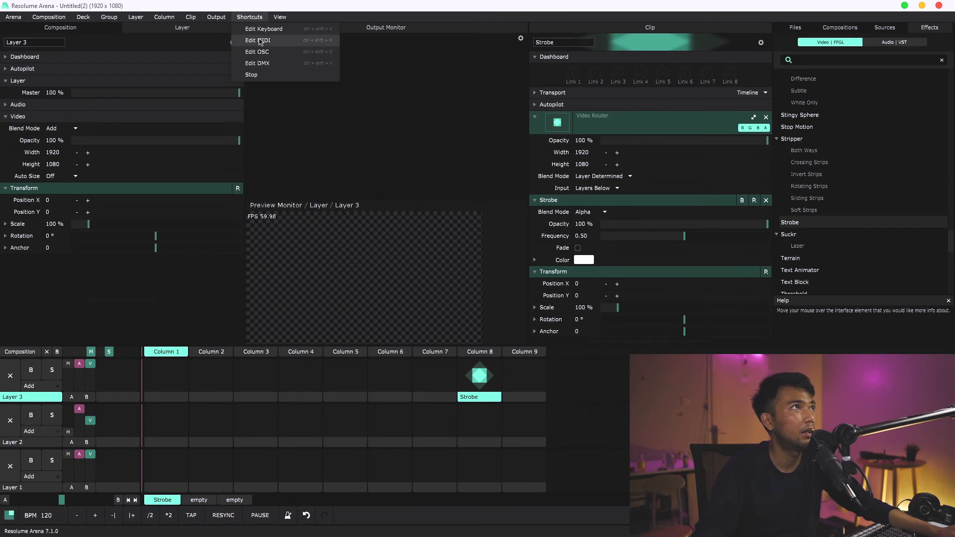
pyautogui.click(259, 41)
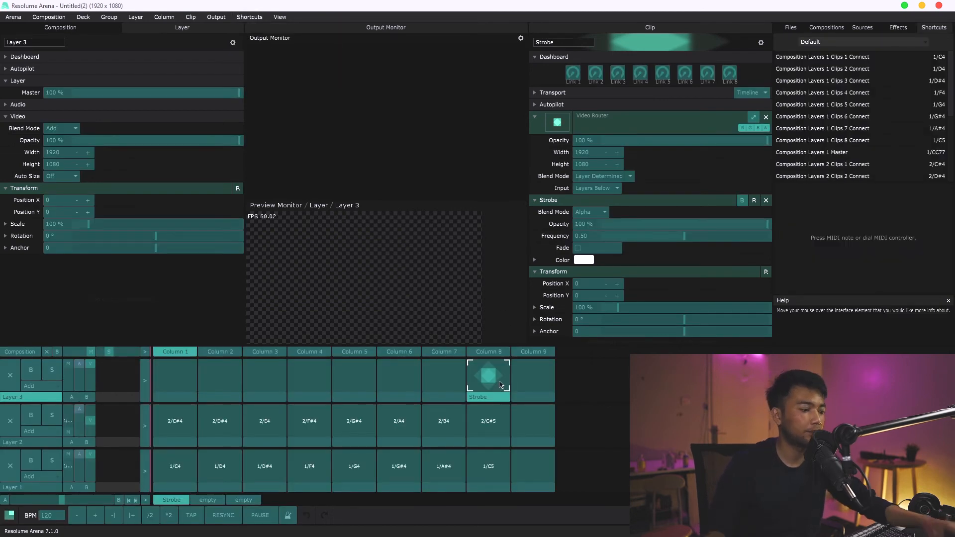